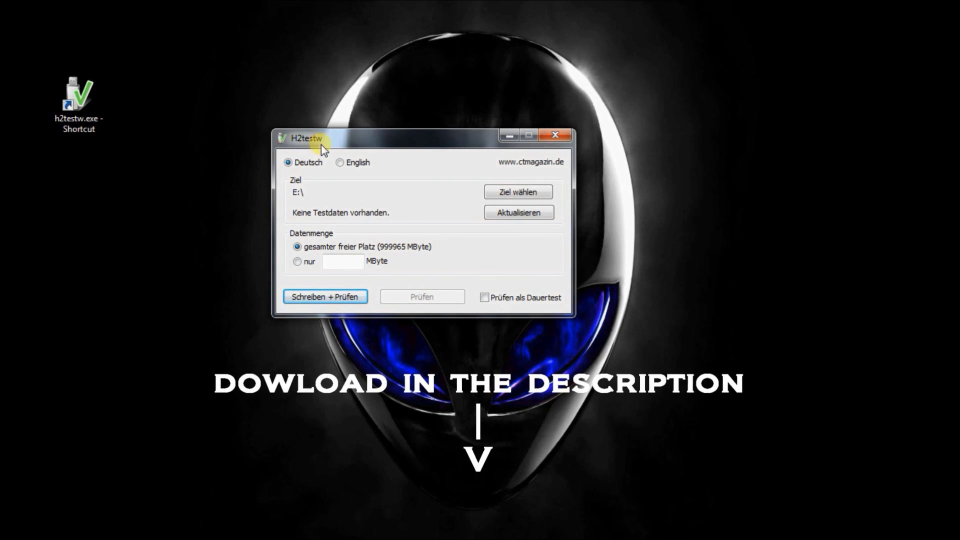
- Switch H2testw to English and choose Removable Disk (E:) as the test target
left_click(343, 165)
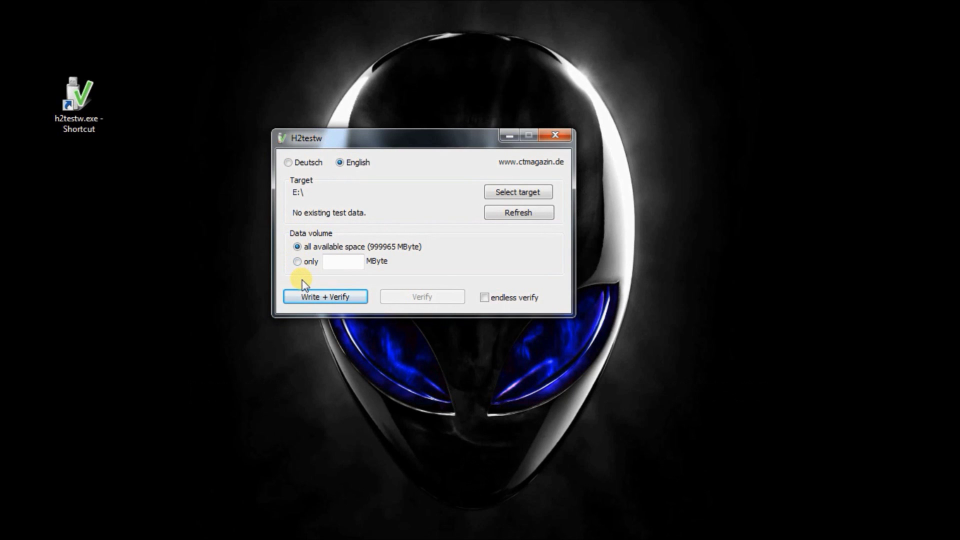
left_click(506, 195)
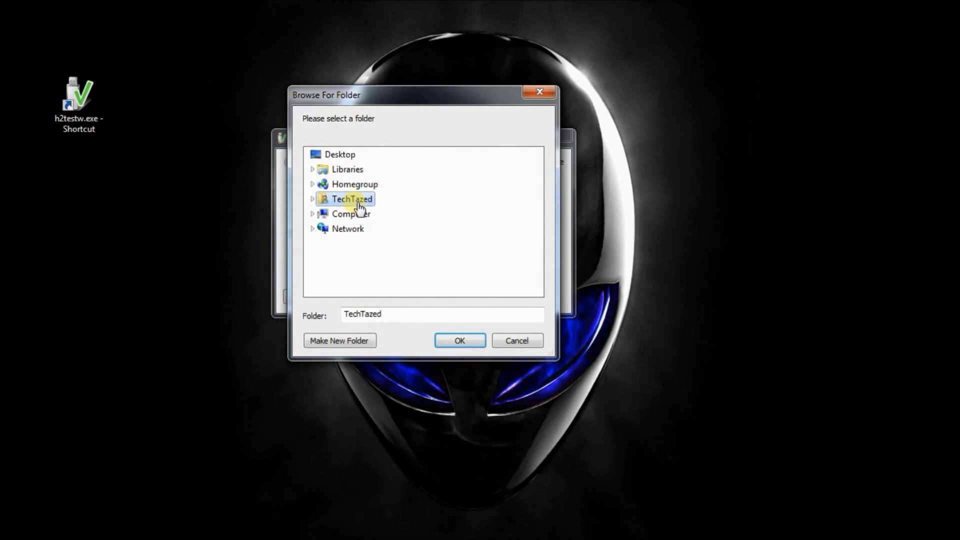
left_click(358, 214)
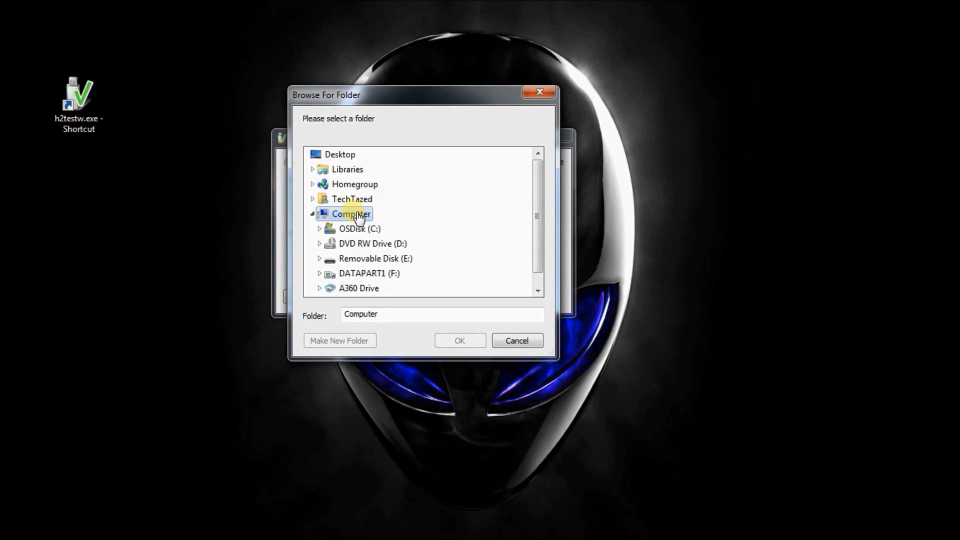
left_click(362, 260)
left_click(457, 342)
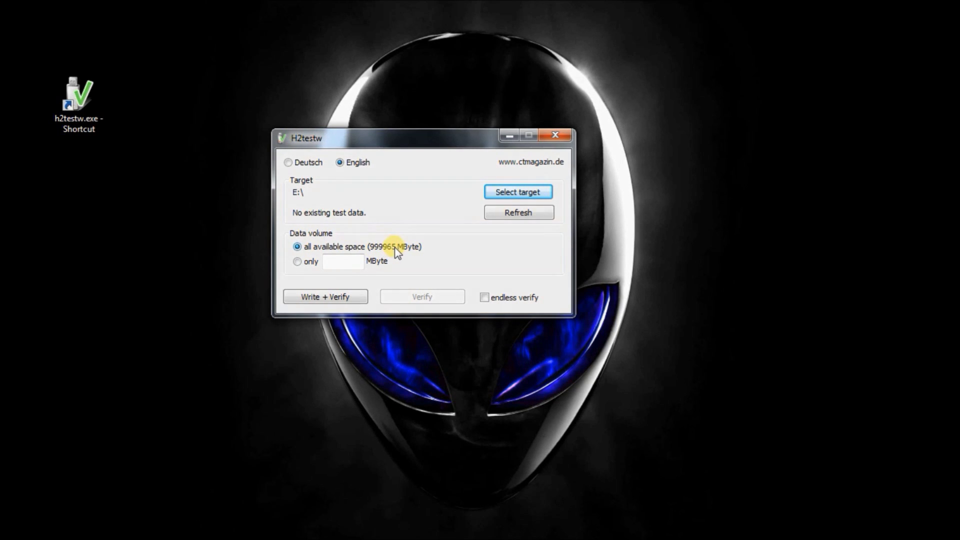
- Limit the test data volume to 65000 MByte, run the write and verify test on E:, and review its report
left_click(352, 267)
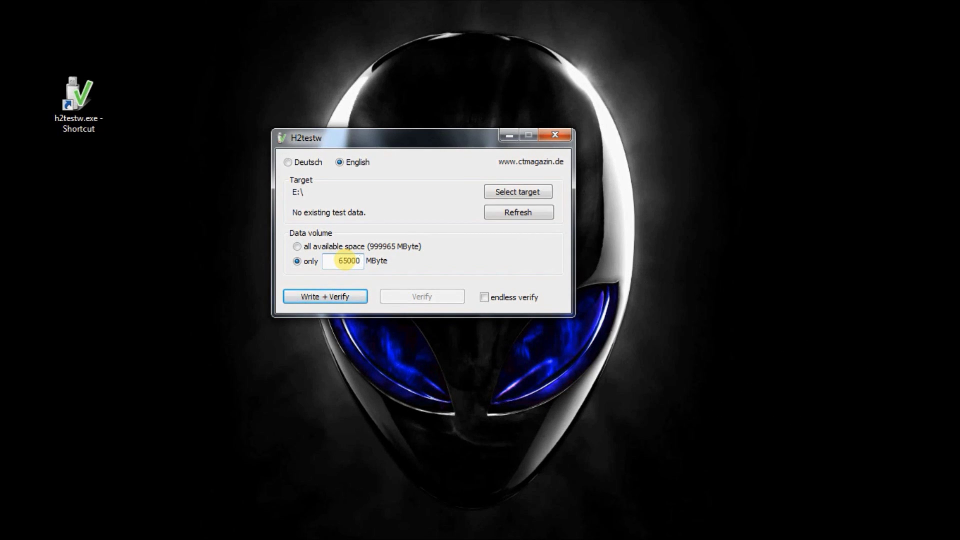
left_click(352, 296)
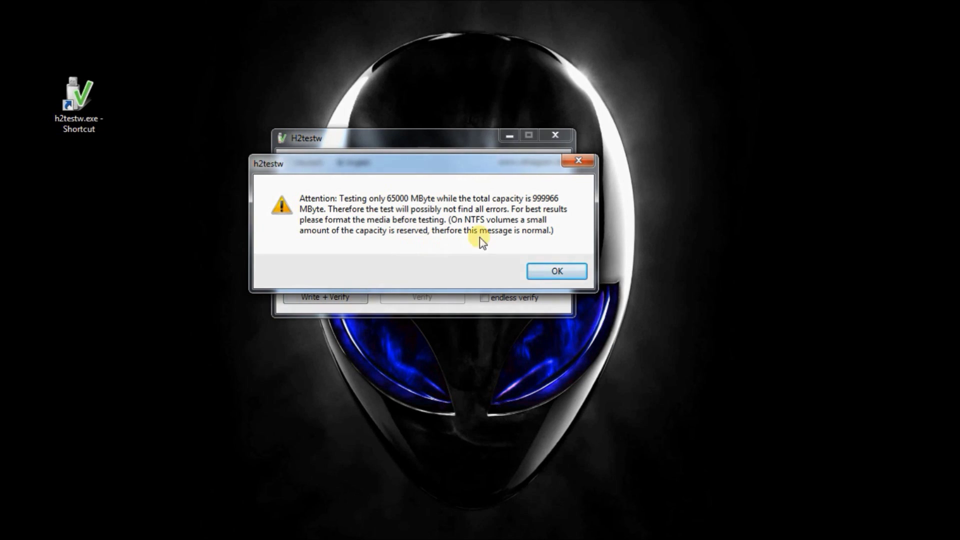
left_click(539, 270)
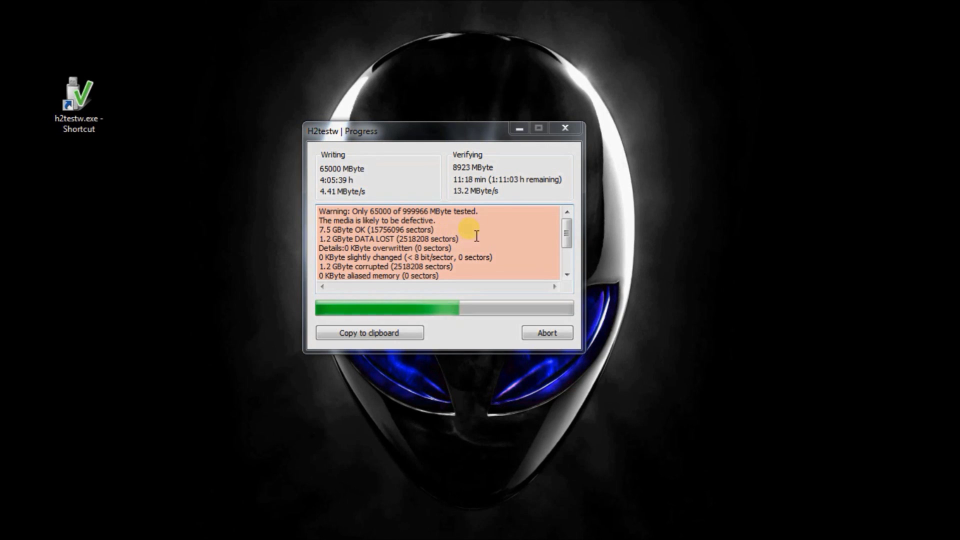
mouse_move(567, 233)
left_mouse_down()
mouse_move(567, 255)
mouse_move(567, 233)
left_mouse_up()
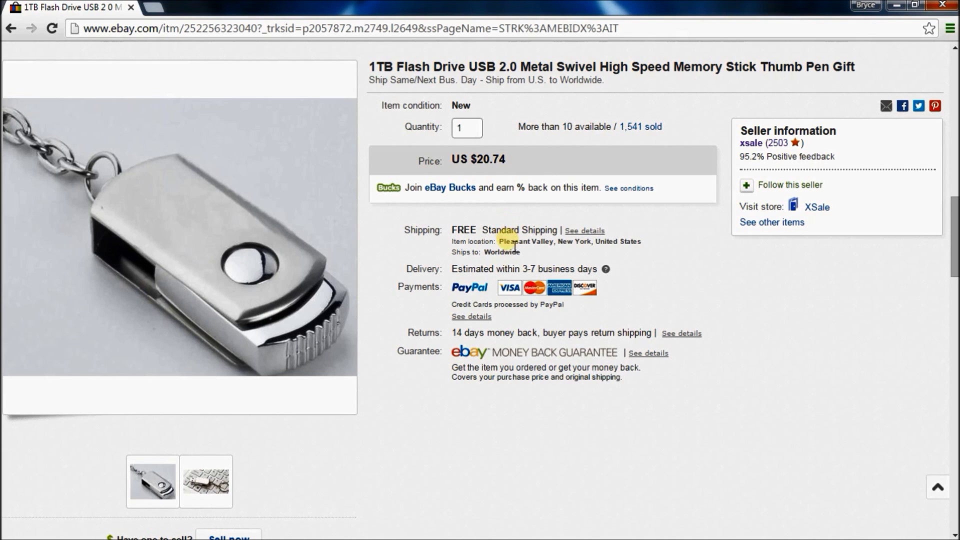
- Check the item location on the eBay 1TB flash drive listing, then return to the "tb flash drive" search results
left_click_drag(595, 242, 646, 247)
left_click(644, 243)
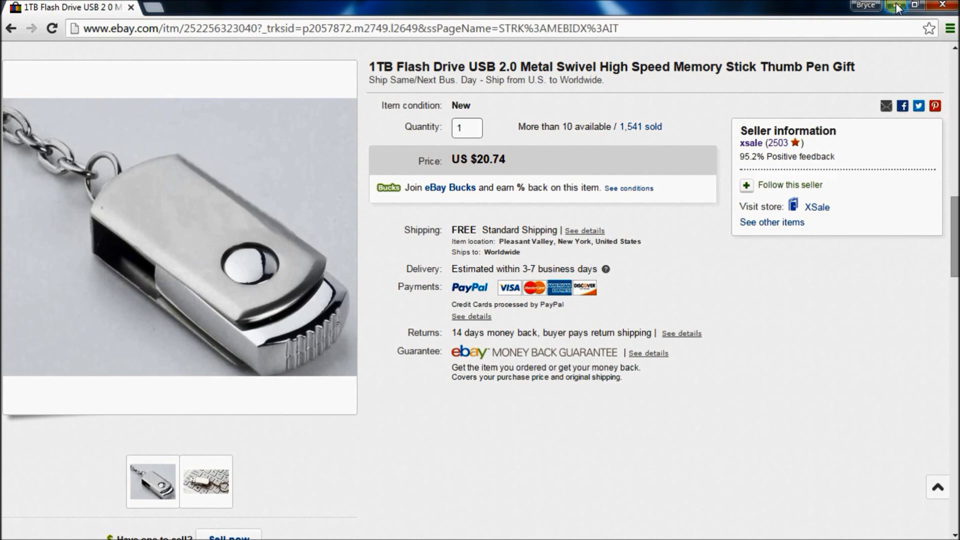
key("alt+Left")
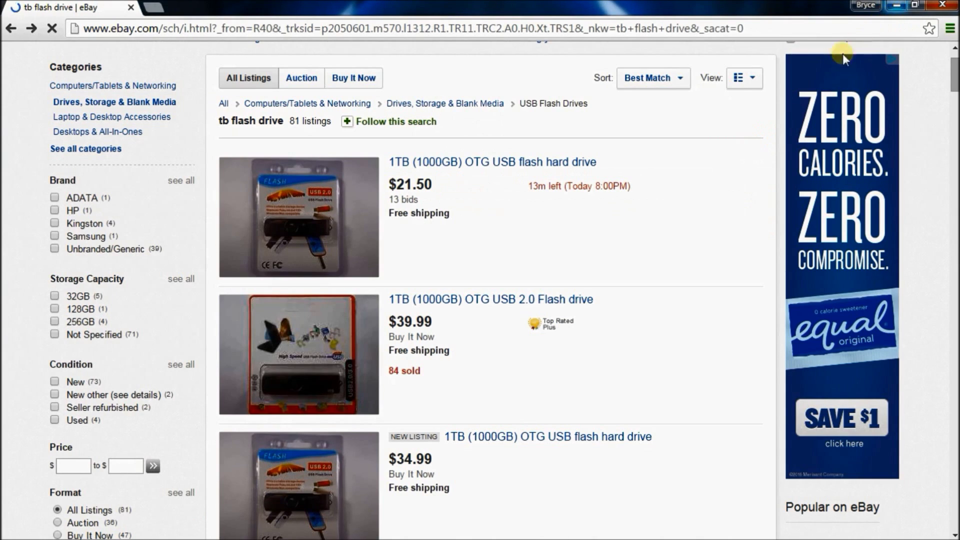
- Examine the titles, prices and bids of the 1TB and 2TB flash drive listings throughout the eBay search results
scroll(667, 137, "down", 3)
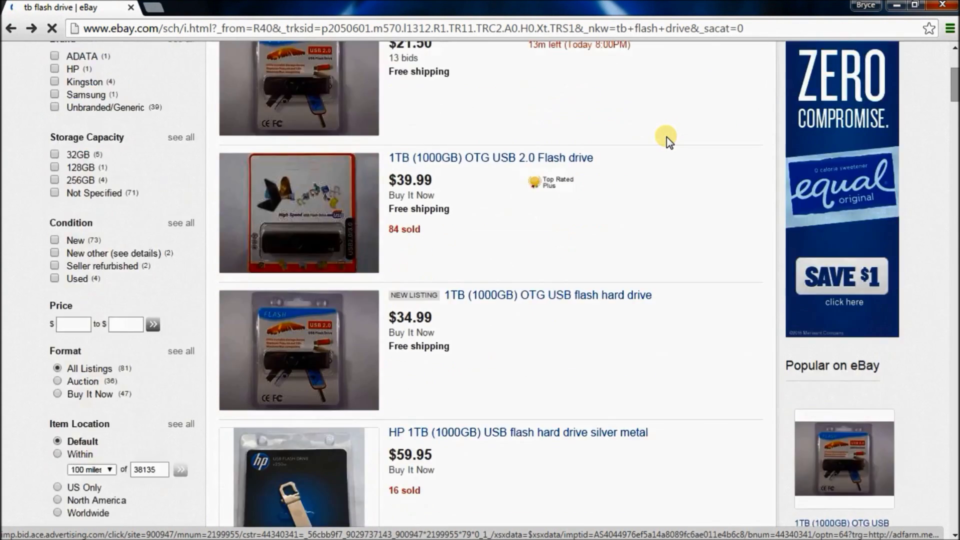
scroll(667, 137, "down", 20)
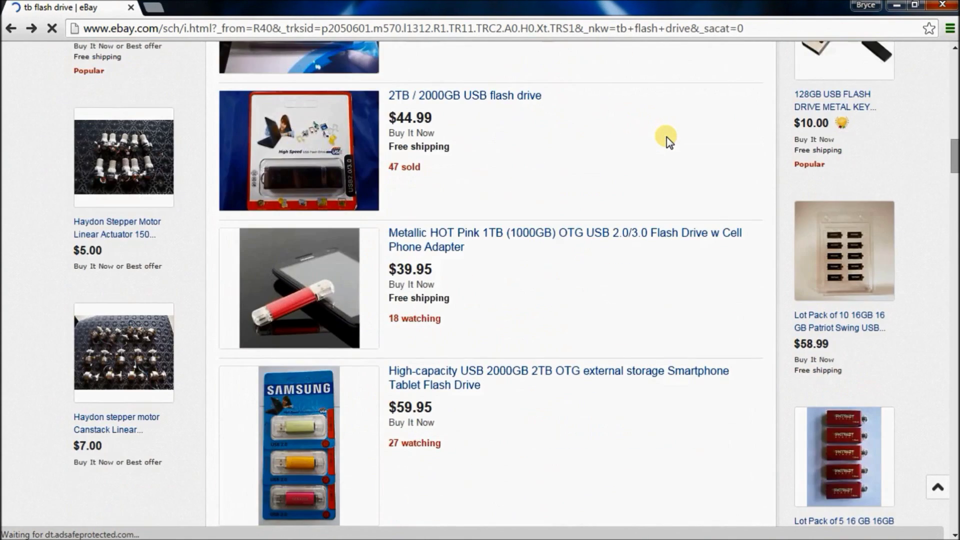
scroll(667, 140, "down", 15)
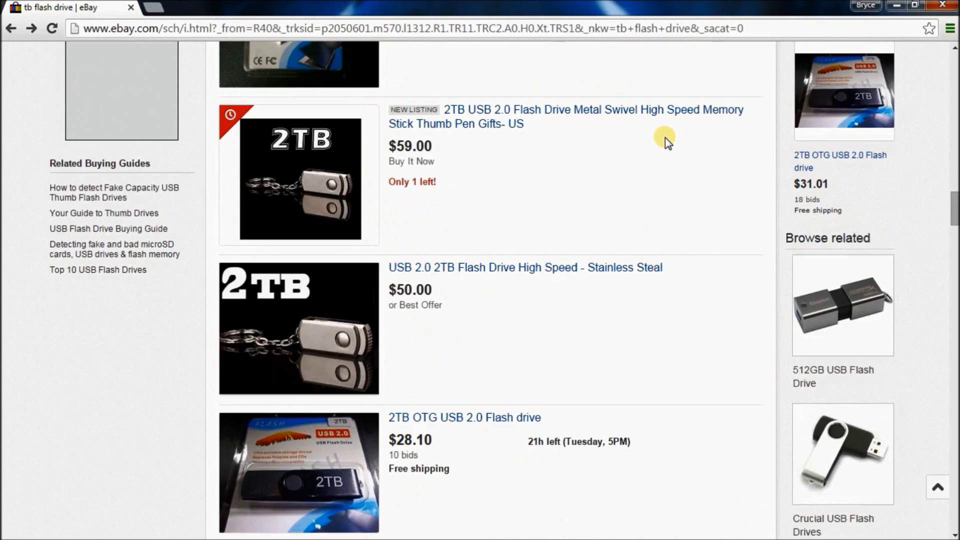
scroll(664, 138, "down", 12)
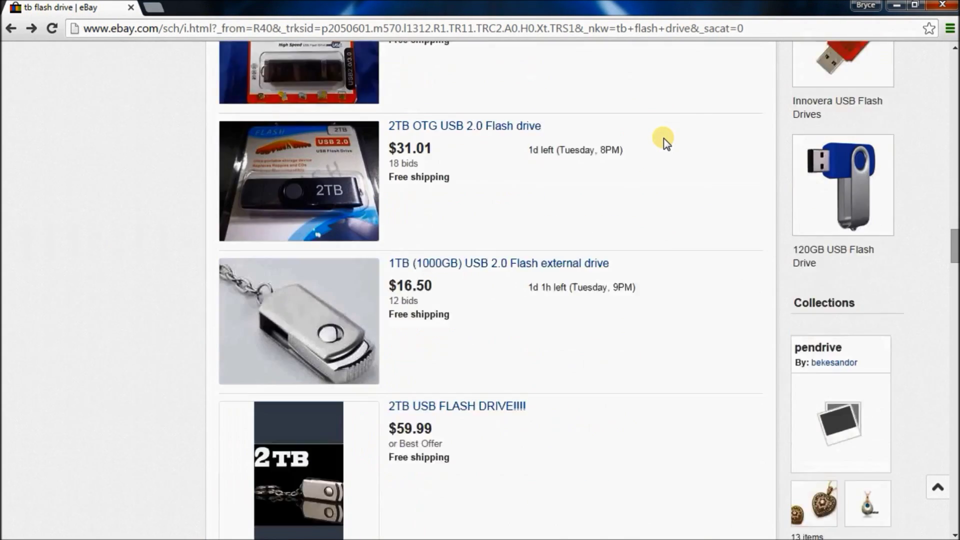
scroll(664, 138, "down", 1)
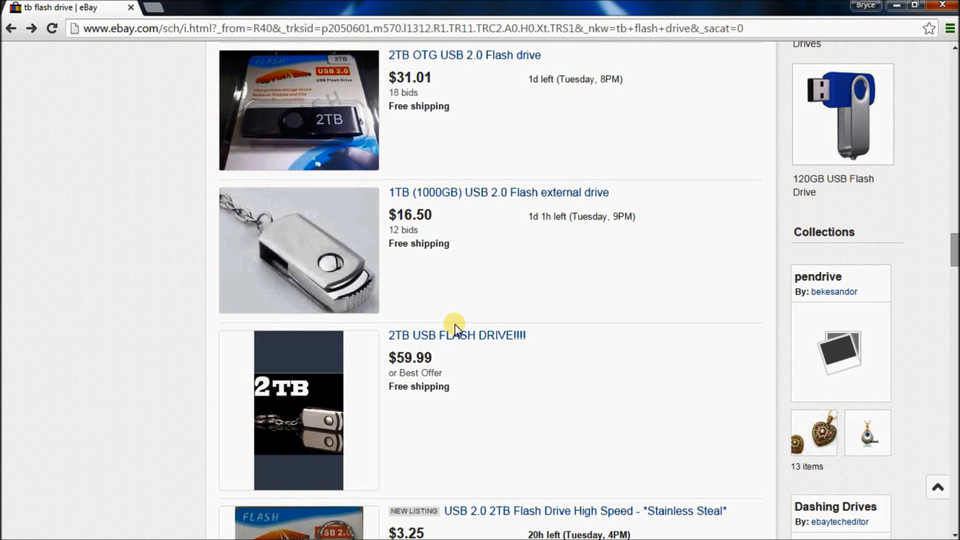
scroll(455, 325, "down", 15)
scroll(454, 323, "down", 18)
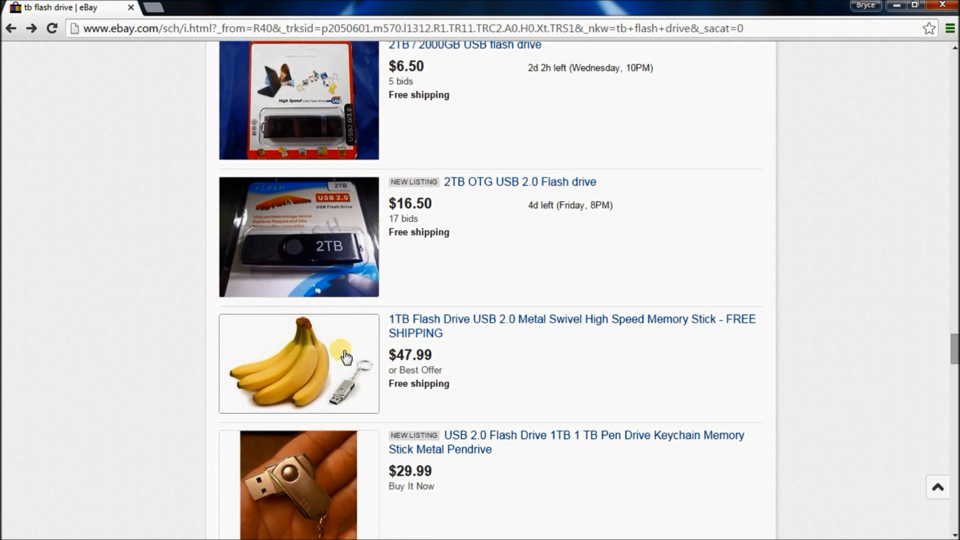
scroll(699, 240, "down", 5)
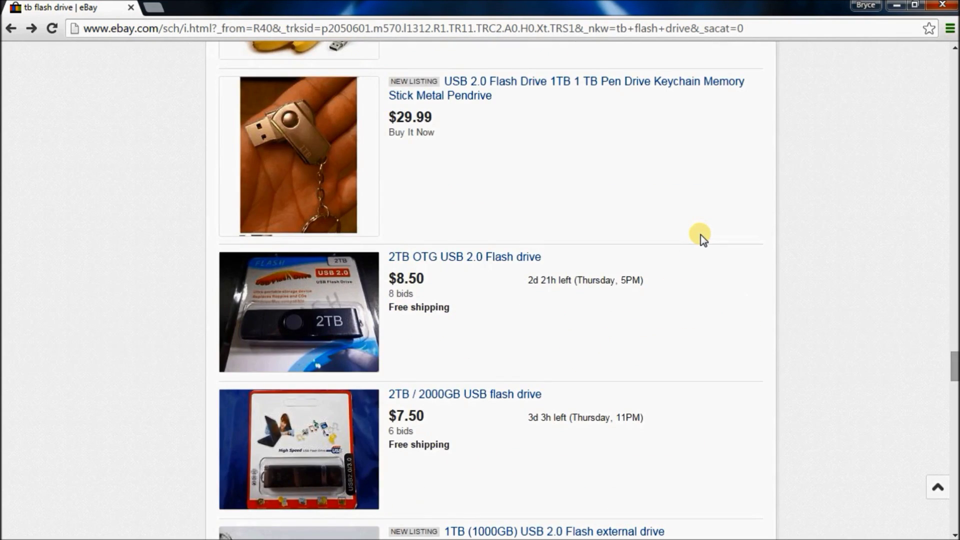
scroll(700, 235, "down", 12)
scroll(699, 244, "down", 10)
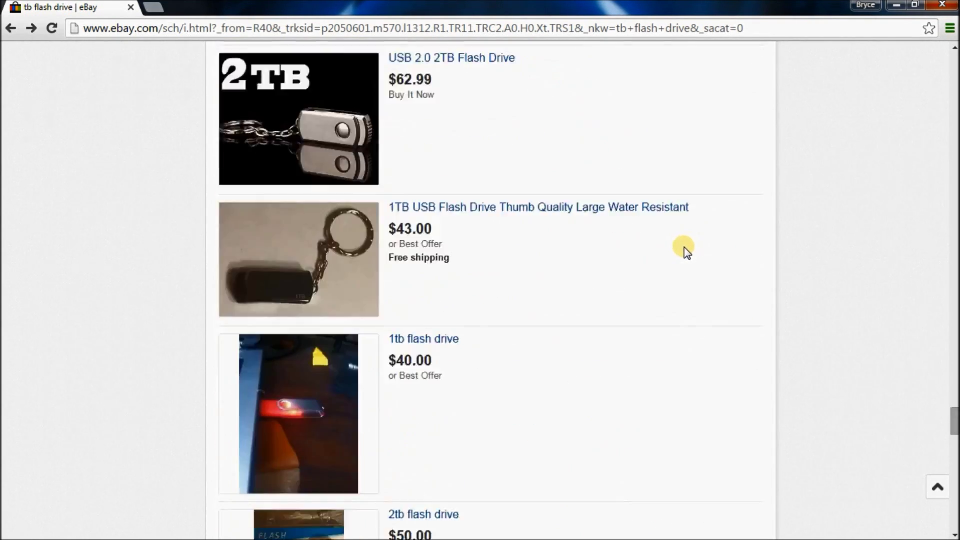
scroll(685, 248, "down", 12)
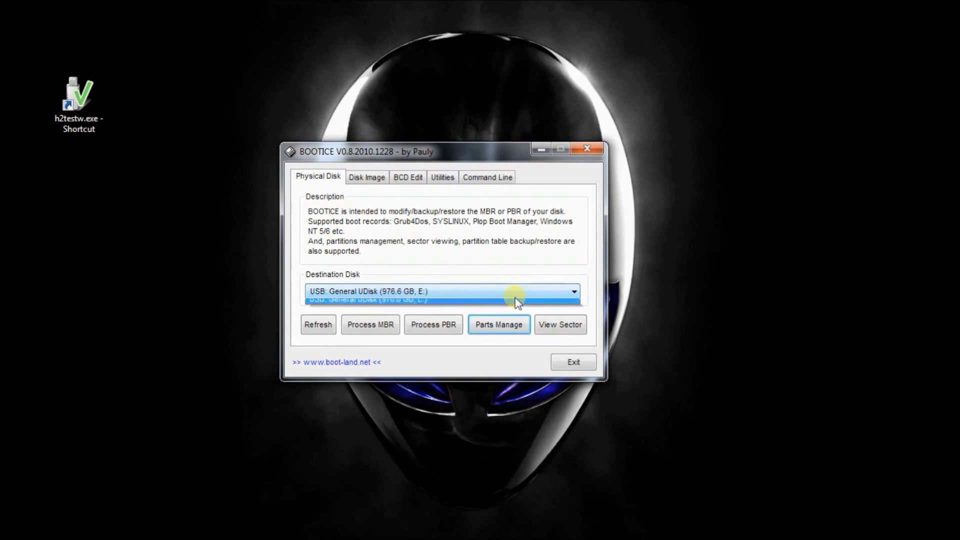
- In BOOTICE, start reformatting the General UDisk USB drive (E:) with USB-HDD mode (Multi-Partitions) as the disk mode
left_click(513, 292)
left_click(511, 322)
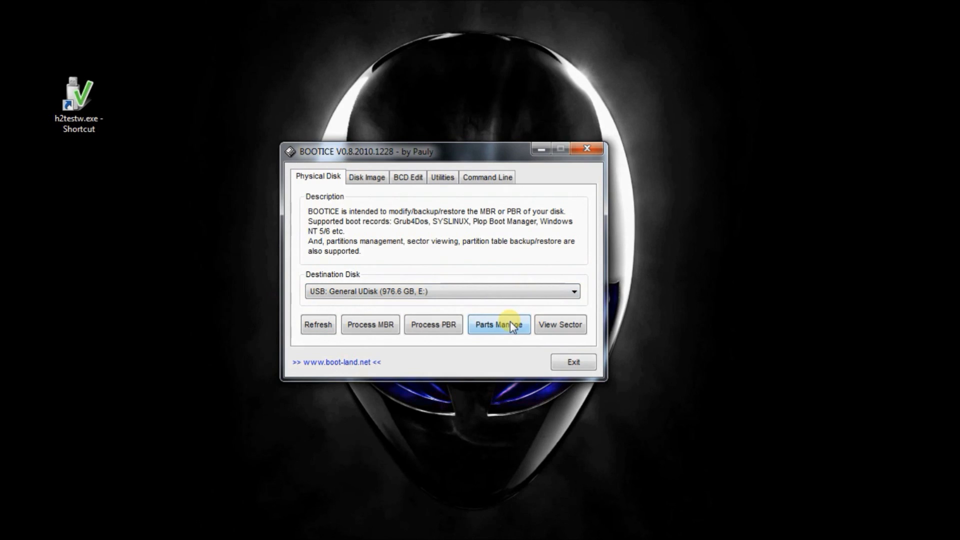
left_click(509, 322)
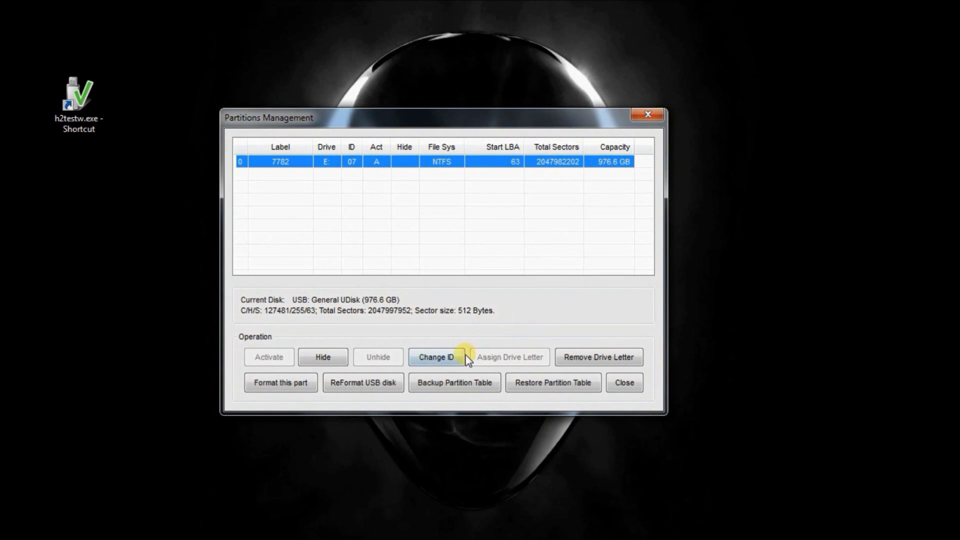
left_click(363, 379)
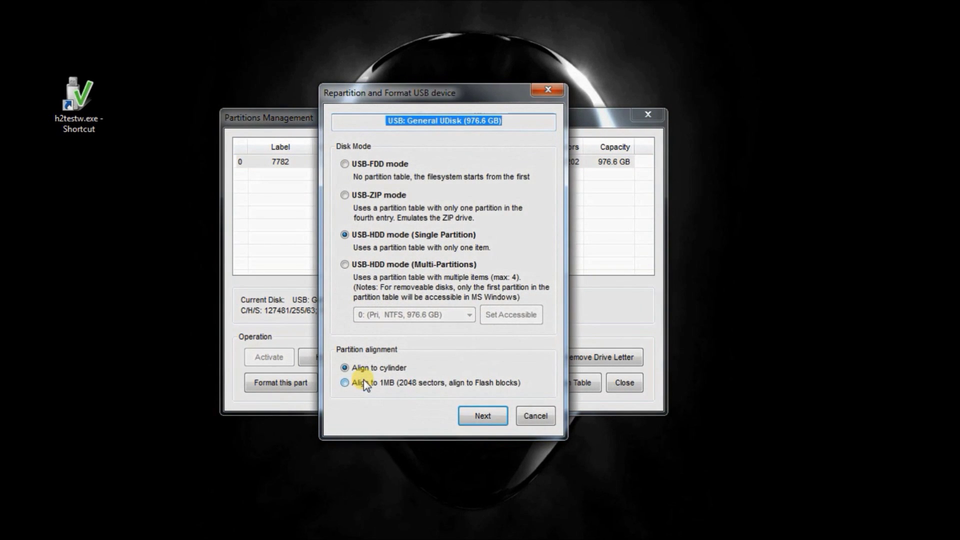
left_click(344, 265)
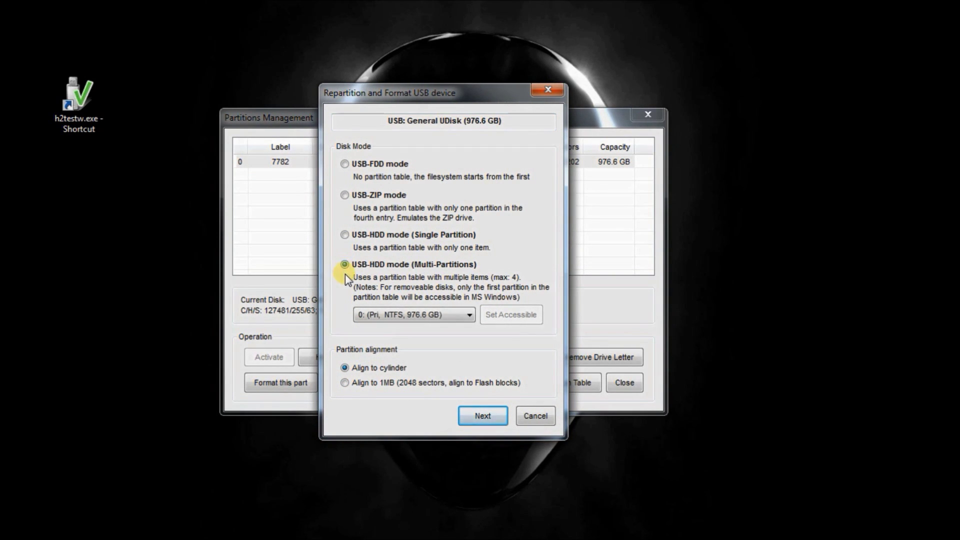
left_click(475, 417)
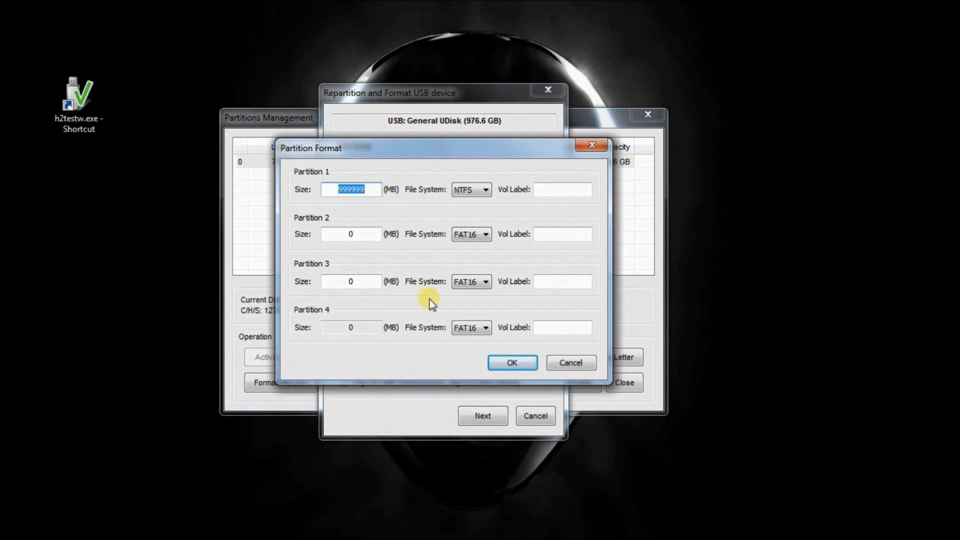
- Define partition 1 as 7782 MB FAT32 and partition 4 as NTFS with the volume label "fake"
right_click(347, 190)
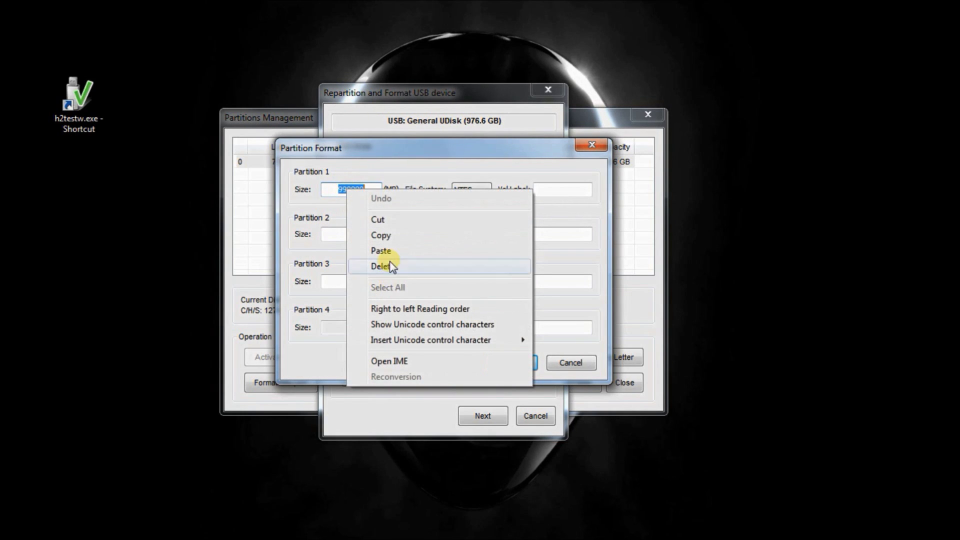
left_click(381, 251)
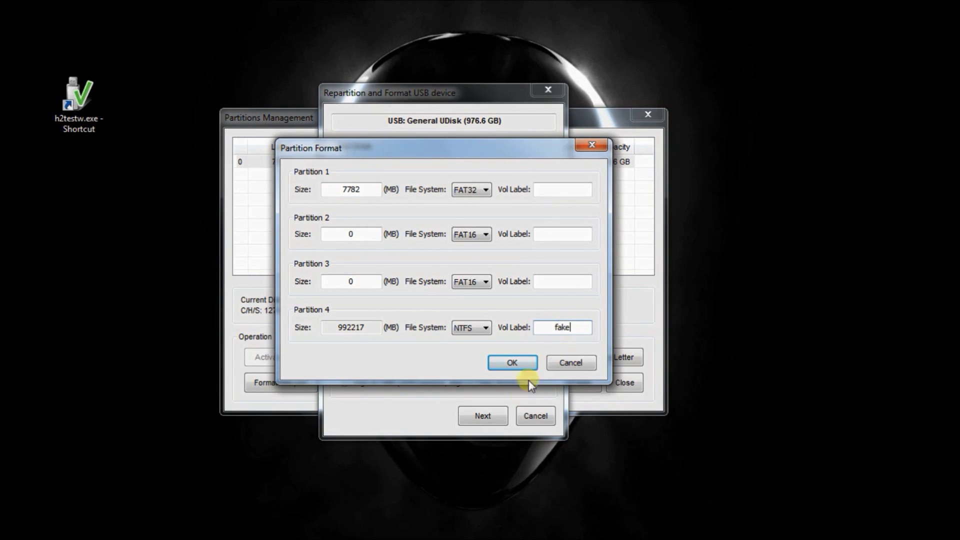
left_click(521, 358)
- Approve formatting the USB drive with the new partition layout and dismiss the resulting messages
left_click(540, 327)
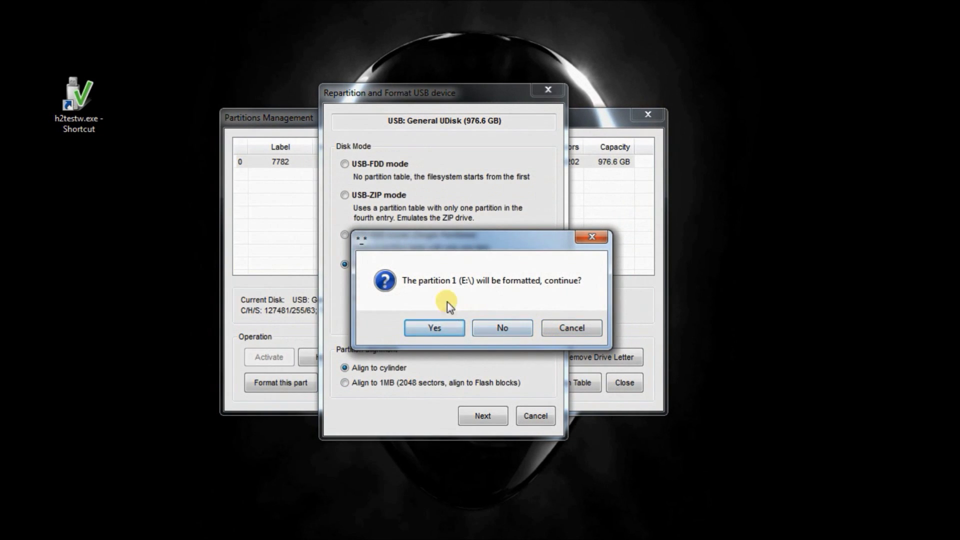
left_click(445, 325)
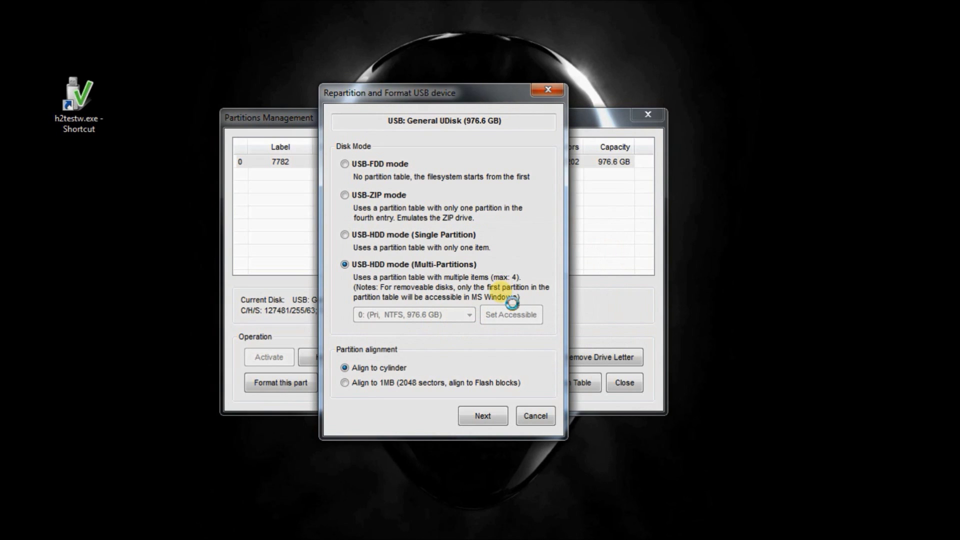
left_click(441, 325)
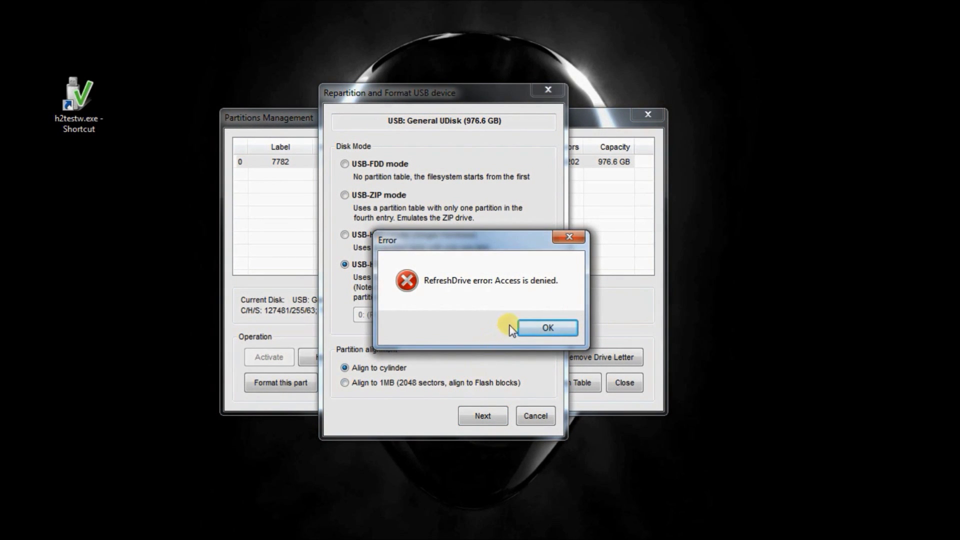
left_click(534, 326)
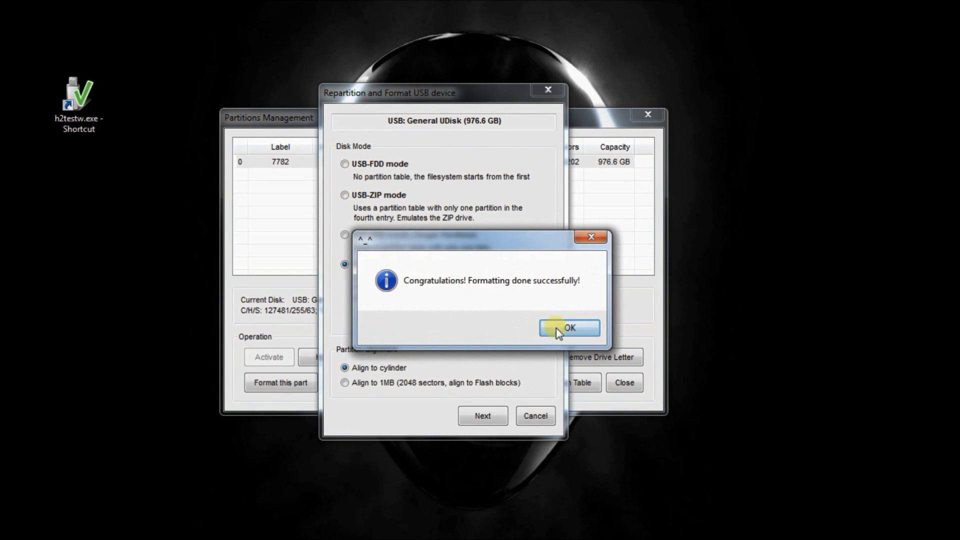
left_click(550, 327)
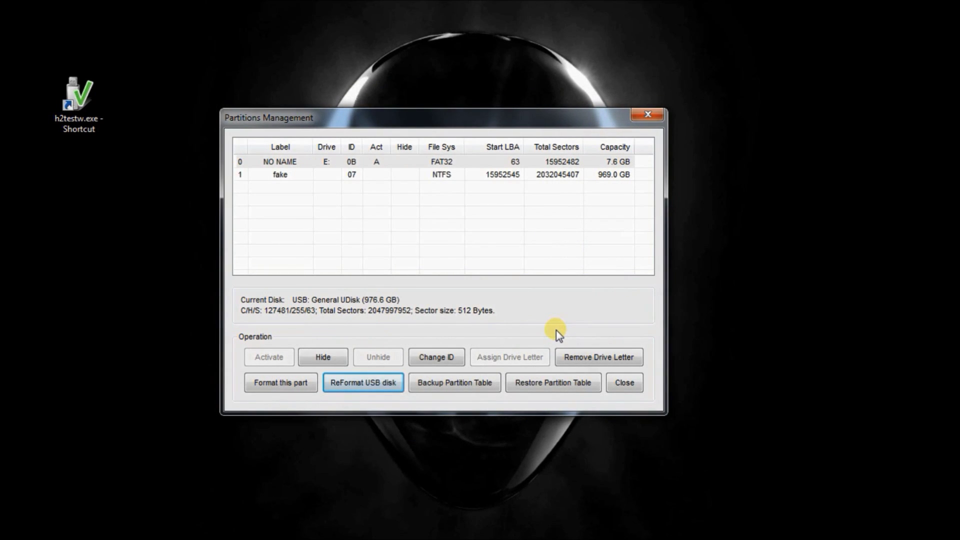
- Hide the NTFS partition labelled "fake" and acknowledge the message
left_click(341, 175)
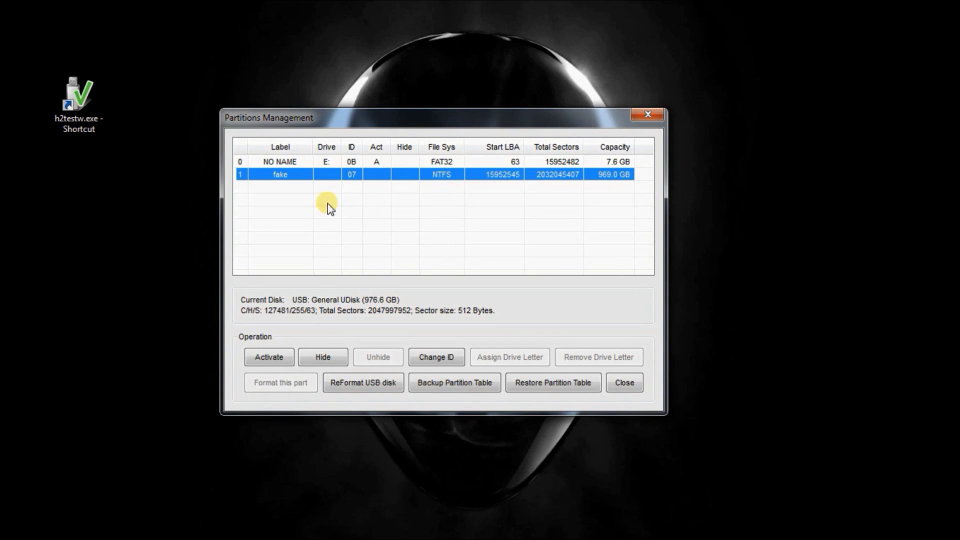
left_click(322, 352)
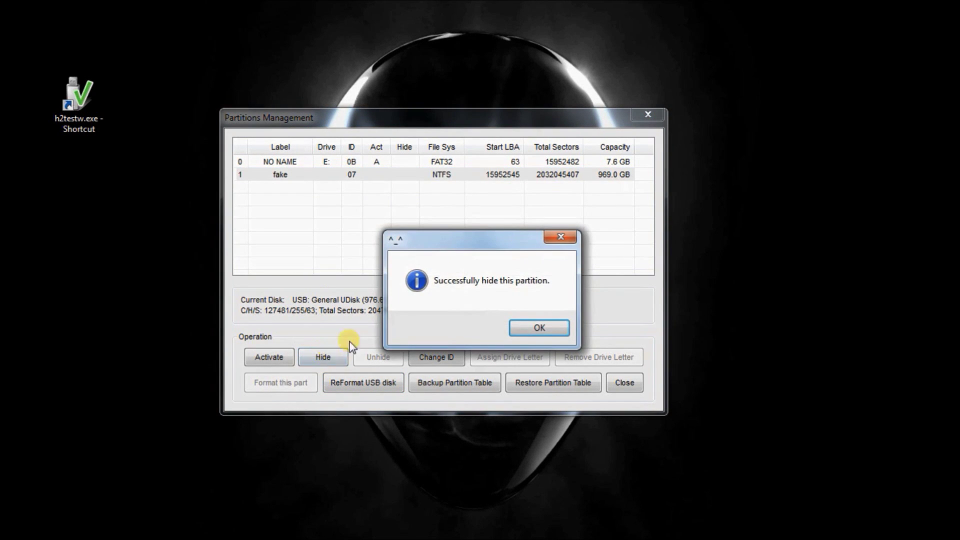
left_click(553, 332)
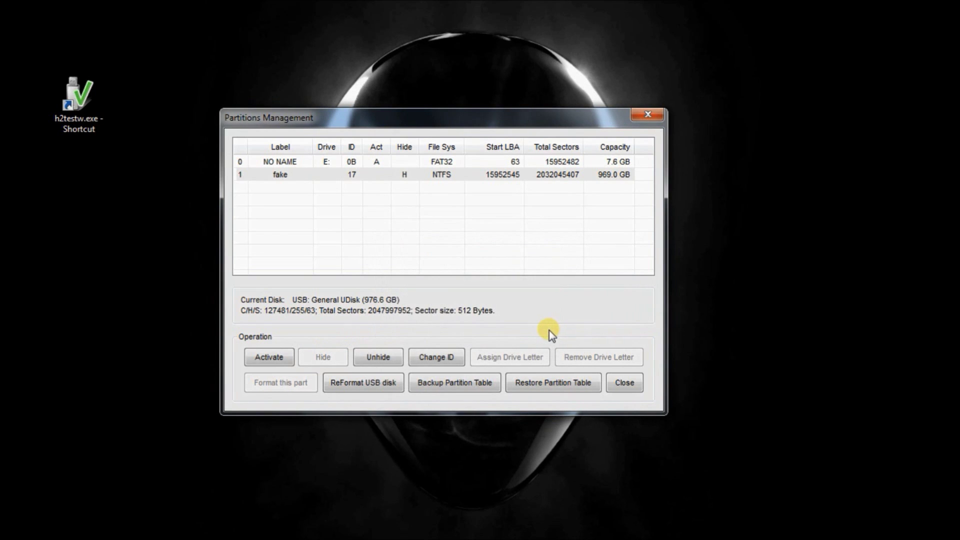